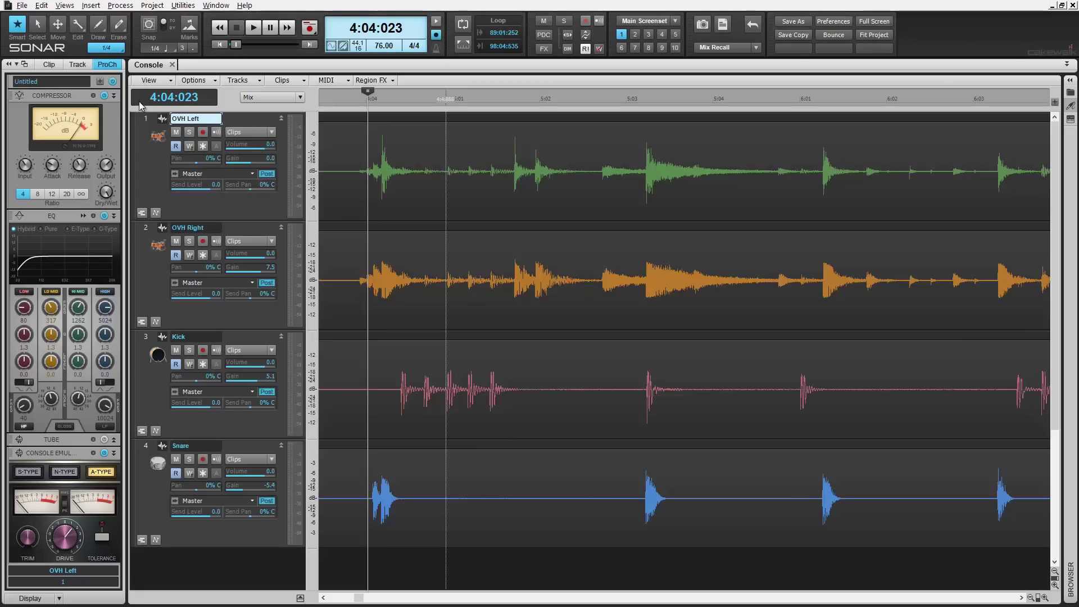
Drag-select tracks 1–4 (OVH Left, OVH Right, Kick, Snare) by their track numbers
{"action": "left_click_drag", "start_coordinate": [142, 118], "coordinate": [142, 237]}
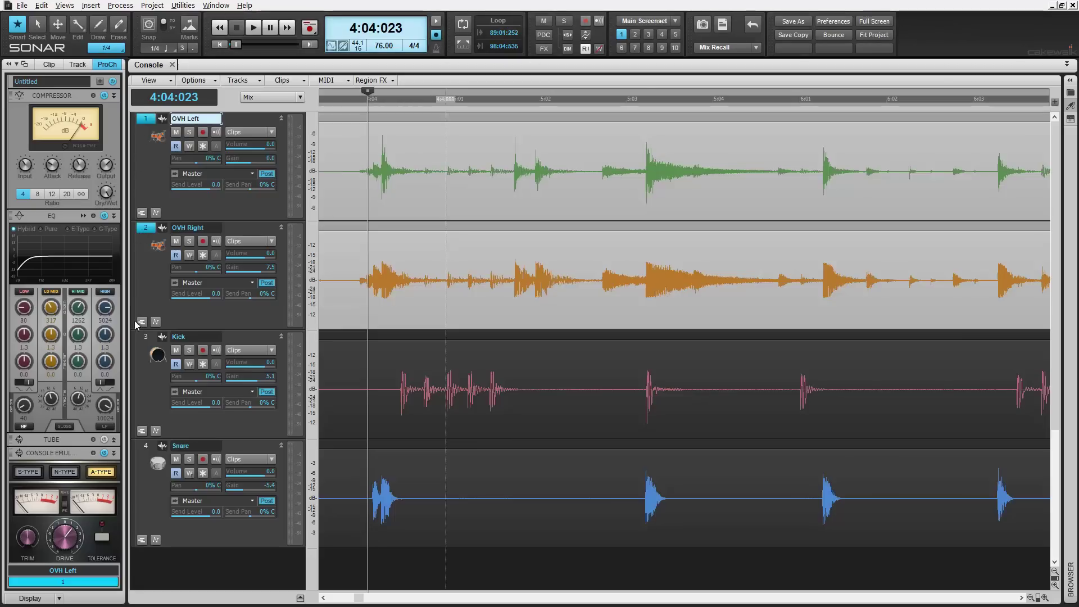
{"action": "left_click_drag", "start_coordinate": [140, 327], "coordinate": [143, 372]}
{"action": "left_click_drag", "start_coordinate": [145, 445], "coordinate": [146, 447]}
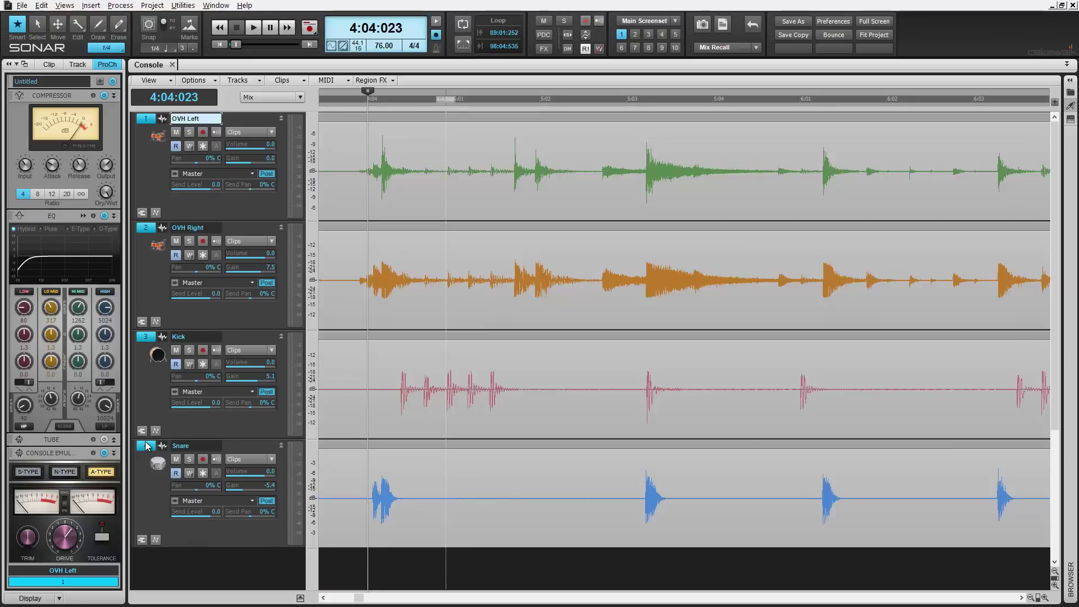
Enable AudioSnap, lower the threshold to 39%, and stretch OVH Left and Right at a transient
{"action": "key", "text": "a"}
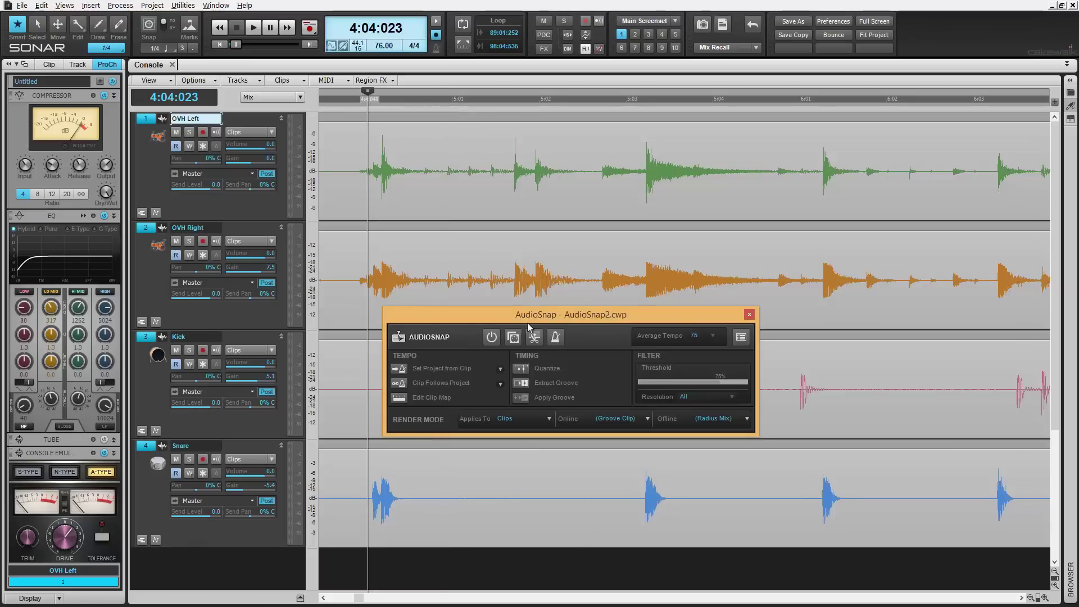
{"action": "left_click", "coordinate": [493, 336]}
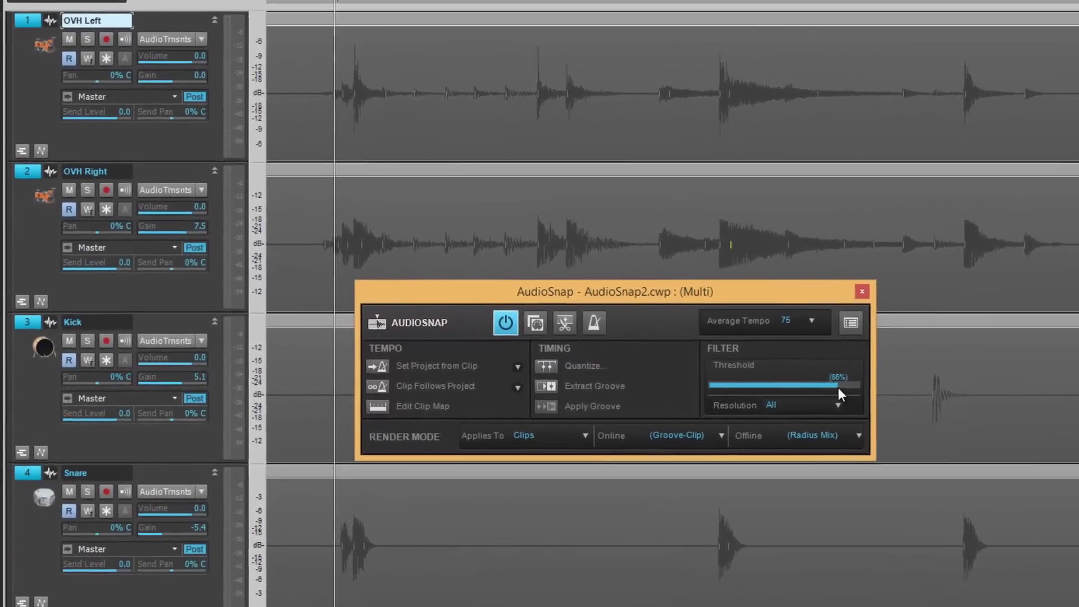
{"action": "left_click_drag", "start_coordinate": [839, 393], "coordinate": [847, 392]}
{"action": "scroll", "coordinate": [848, 388], "scroll_direction": "down", "scroll_amount": 3}
{"action": "scroll", "coordinate": [850, 388], "scroll_direction": "down", "scroll_amount": 3}
{"action": "scroll", "coordinate": [850, 389], "scroll_direction": "down", "scroll_amount": 2}
{"action": "scroll", "coordinate": [851, 389], "scroll_direction": "down", "scroll_amount": 1}
{"action": "scroll", "coordinate": [850, 389], "scroll_direction": "down", "scroll_amount": 1}
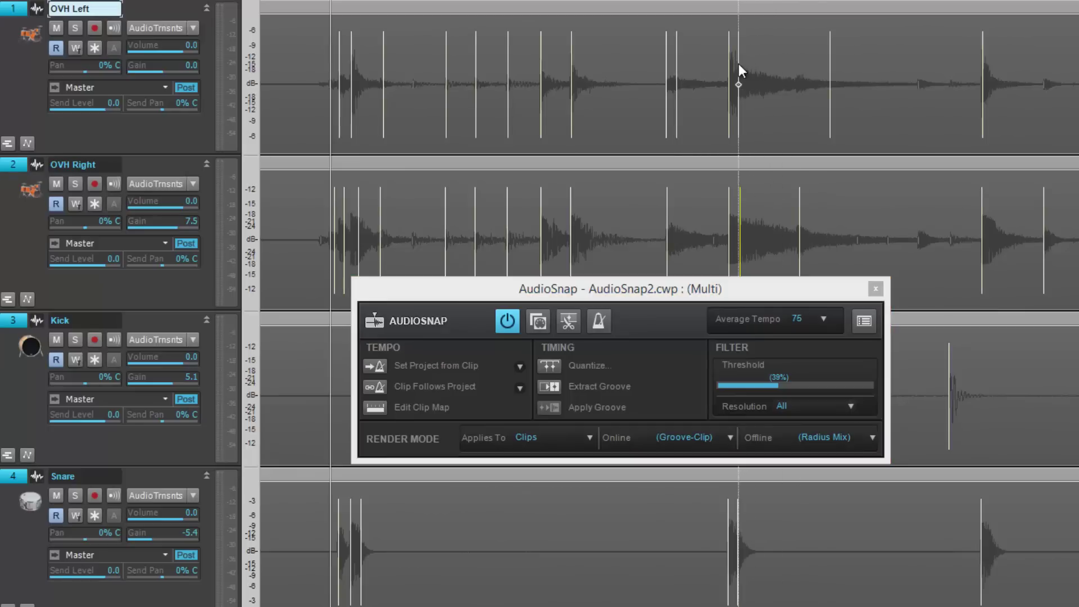
{"action": "left_click_drag", "start_coordinate": [740, 63], "coordinate": [765, 59]}
{"action": "left_click_drag", "start_coordinate": [739, 187], "coordinate": [765, 194]}
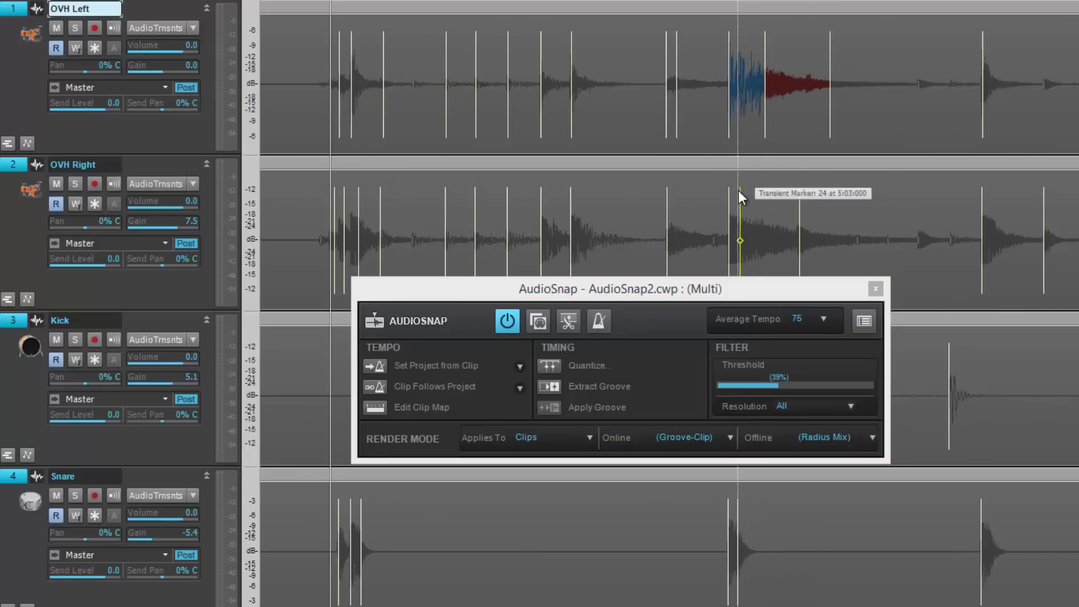
Bring the AudioSnap palette window into focus
{"action": "left_click", "coordinate": [687, 289]}
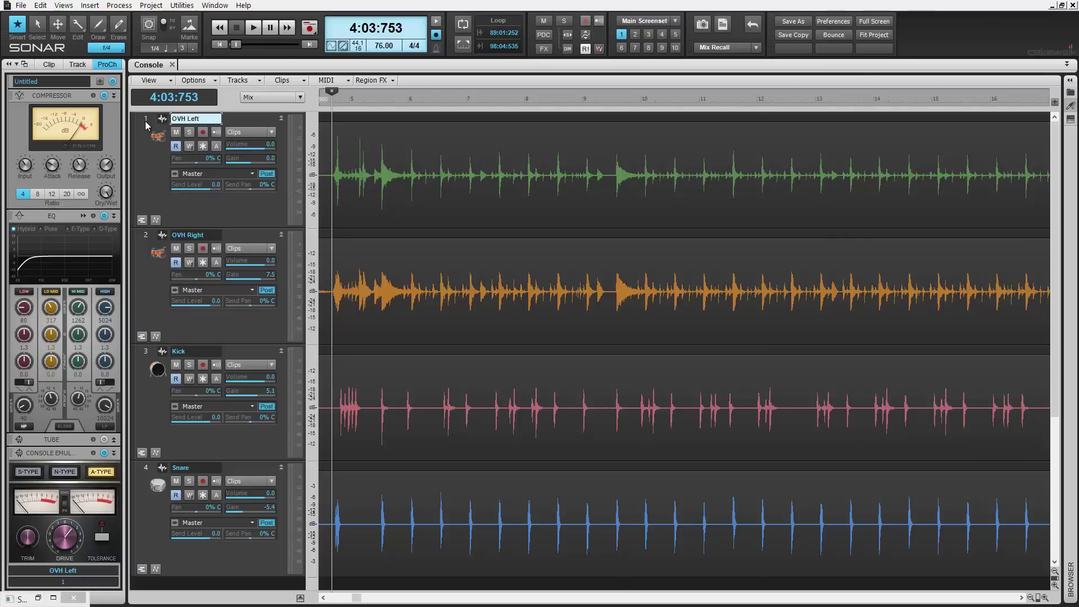
Reselect the OVH Left, OVH Right, Kick and Snare tracks, then open the Views menu
{"action": "left_click_drag", "start_coordinate": [146, 125], "coordinate": [140, 241]}
{"action": "left_click_drag", "start_coordinate": [141, 291], "coordinate": [140, 360]}
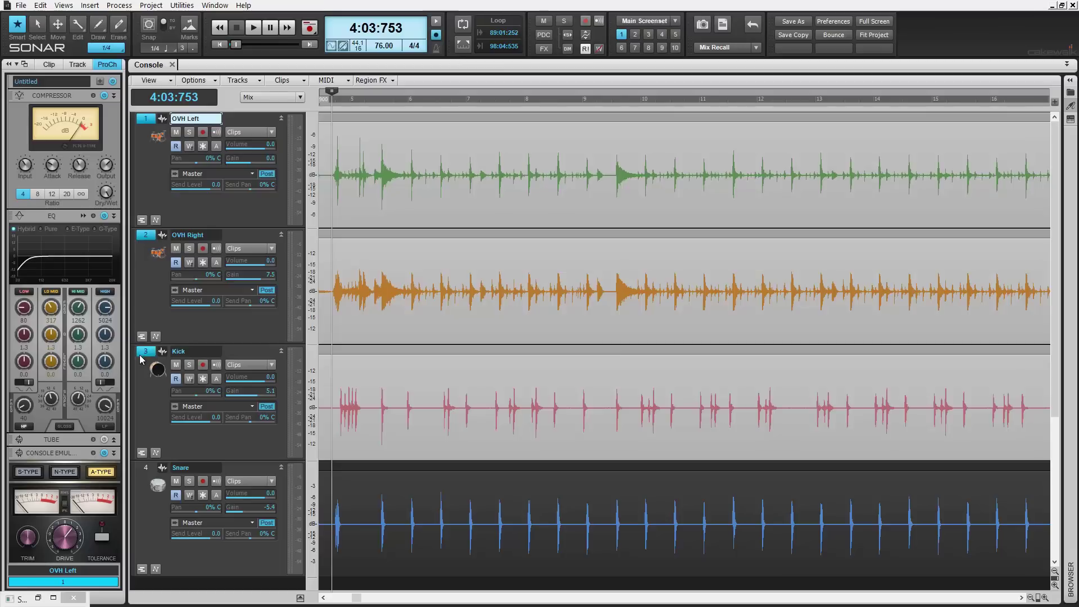
{"action": "left_click_drag", "start_coordinate": [144, 462], "coordinate": [146, 470]}
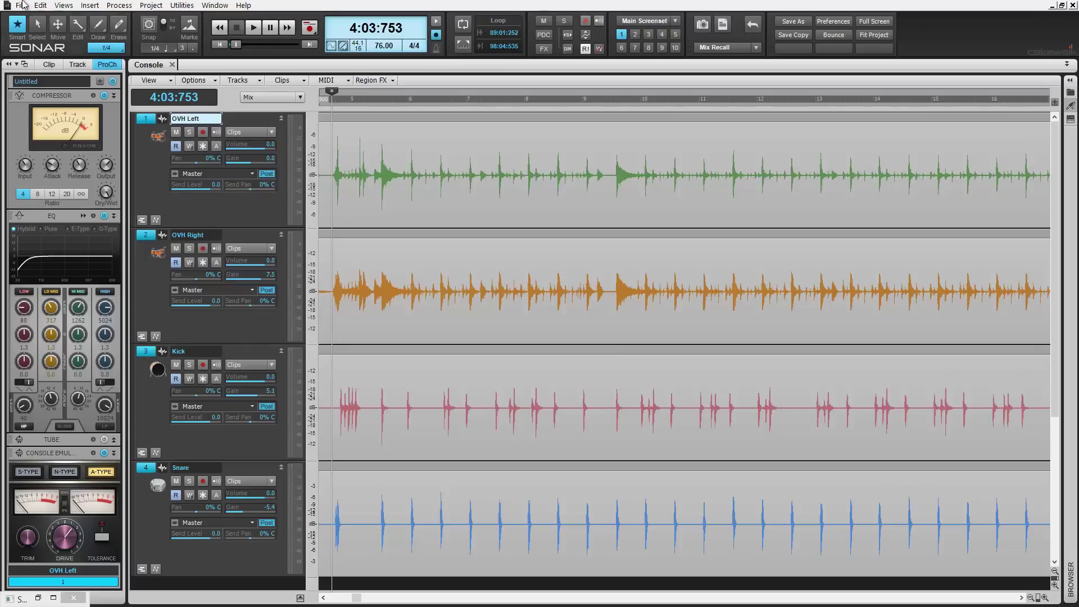
{"action": "left_click", "coordinate": [63, 5]}
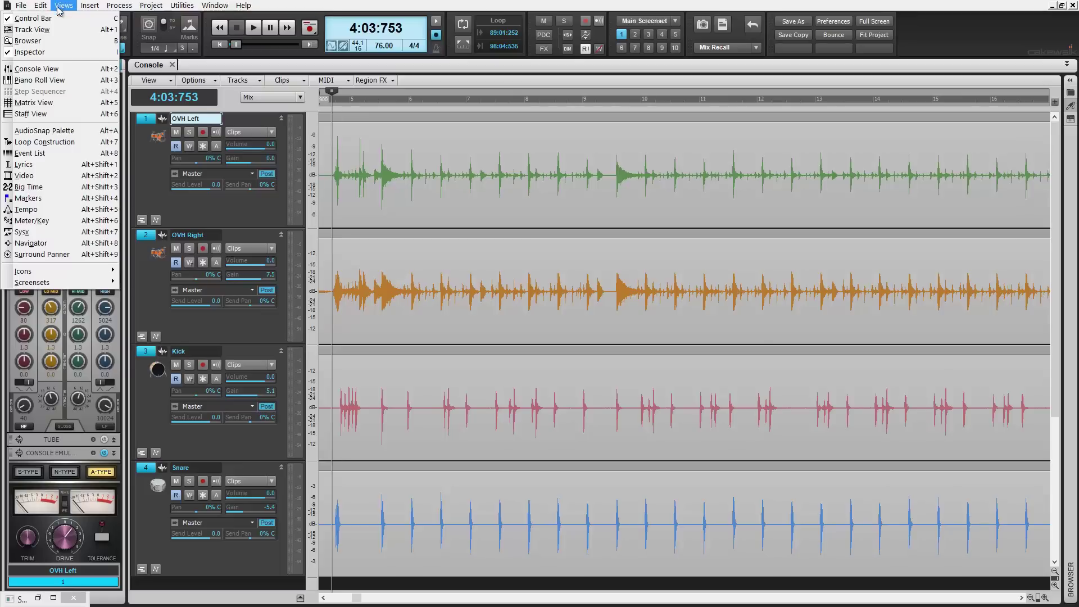
Open the AudioSnap Palette and move it up out of the way
{"action": "left_click", "coordinate": [81, 133]}
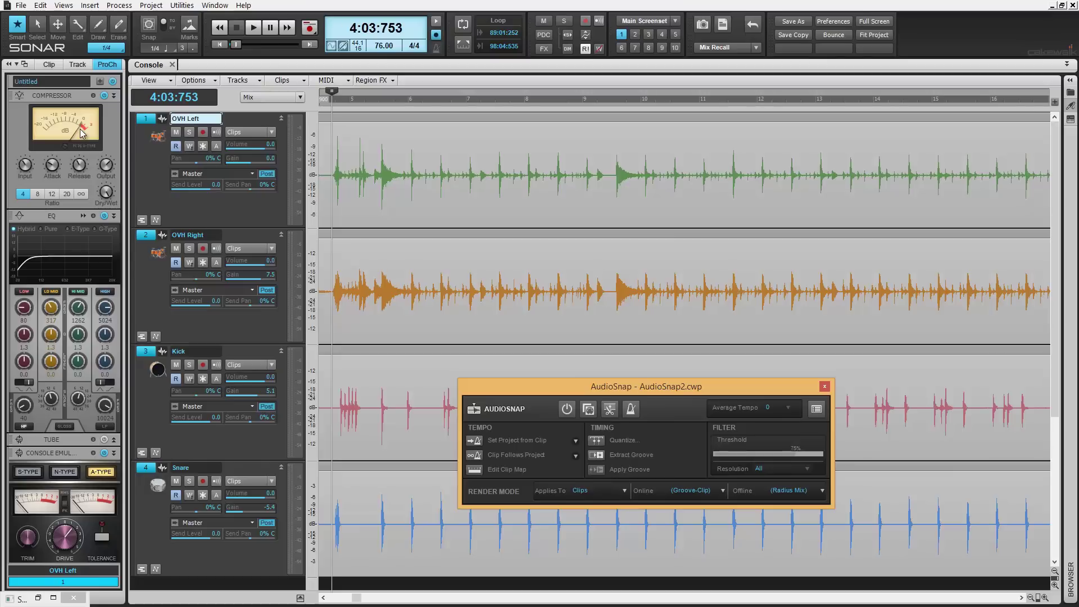
{"action": "mouse_move", "coordinate": [587, 384]}
{"action": "left_mouse_down"}
{"action": "mouse_move", "coordinate": [530, 292]}
{"action": "mouse_move", "coordinate": [515, 240]}
{"action": "left_mouse_up"}
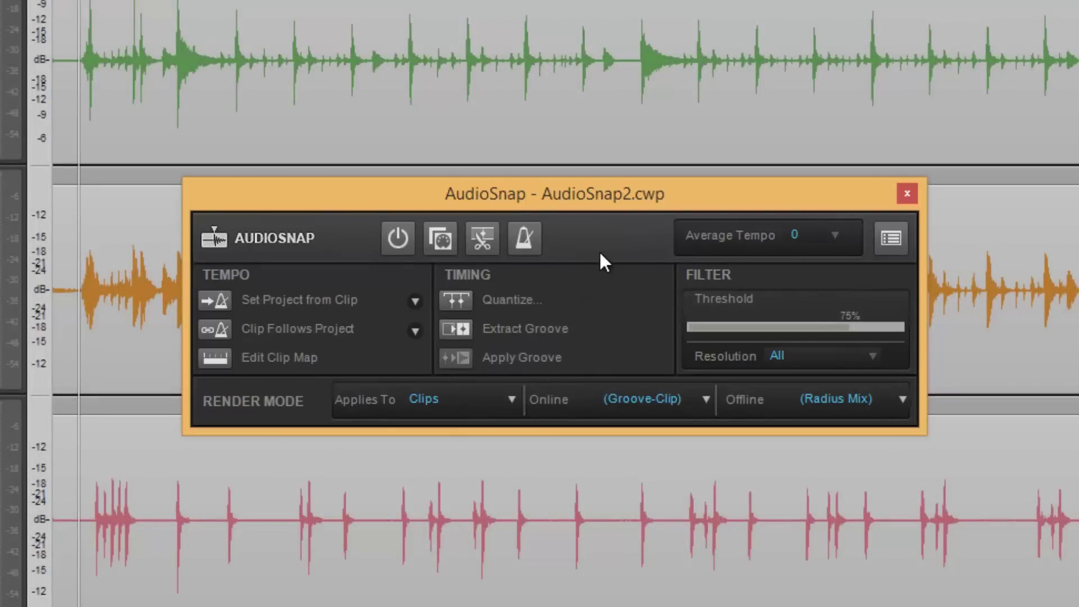
{"action": "left_click", "coordinate": [400, 239]}
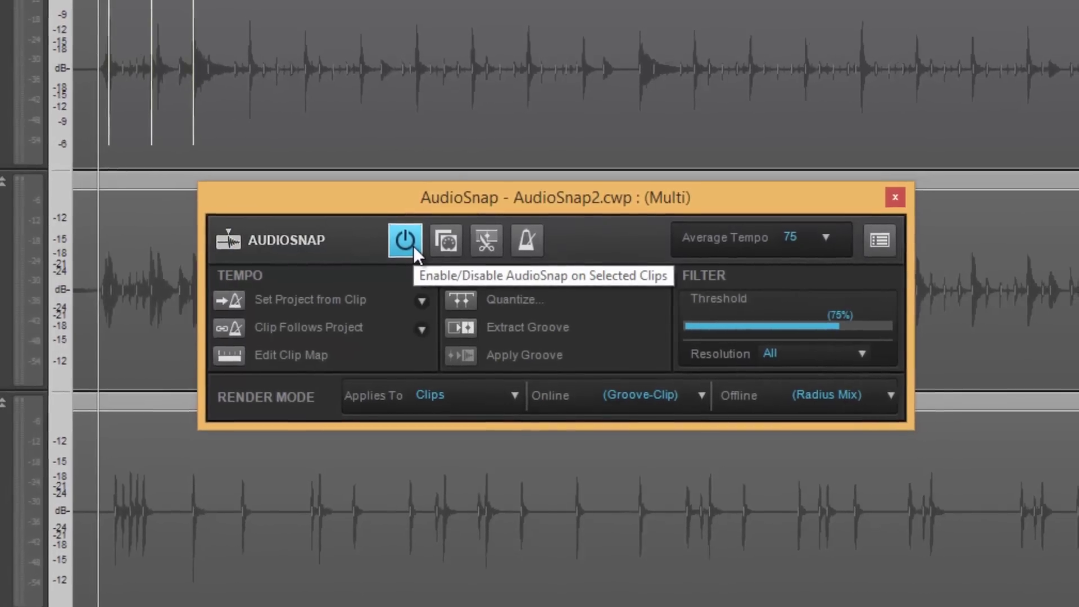
{"action": "left_click", "coordinate": [413, 246]}
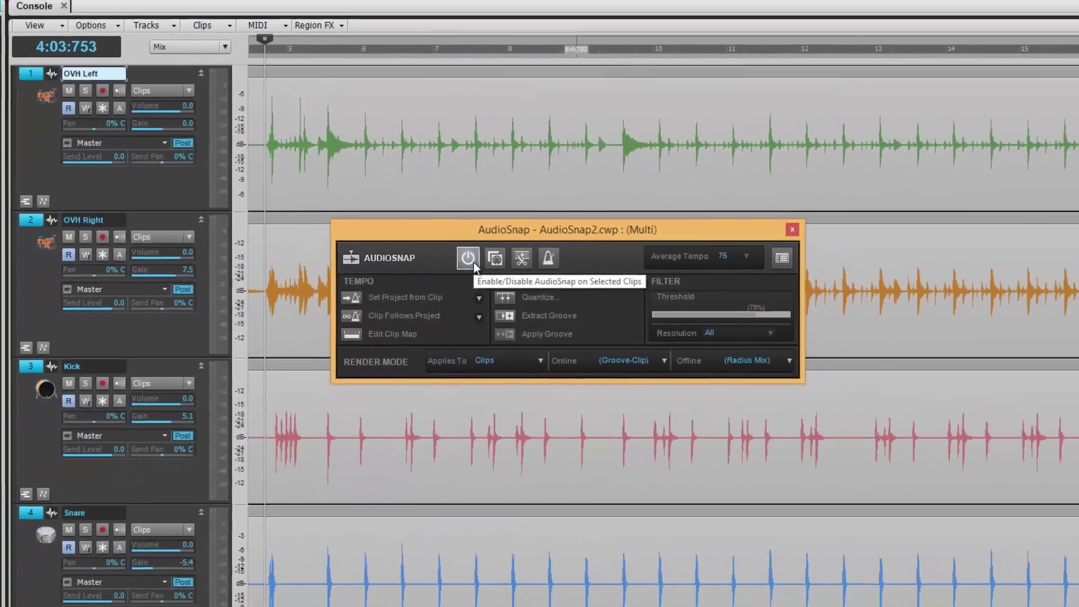
{"action": "left_click", "coordinate": [460, 258]}
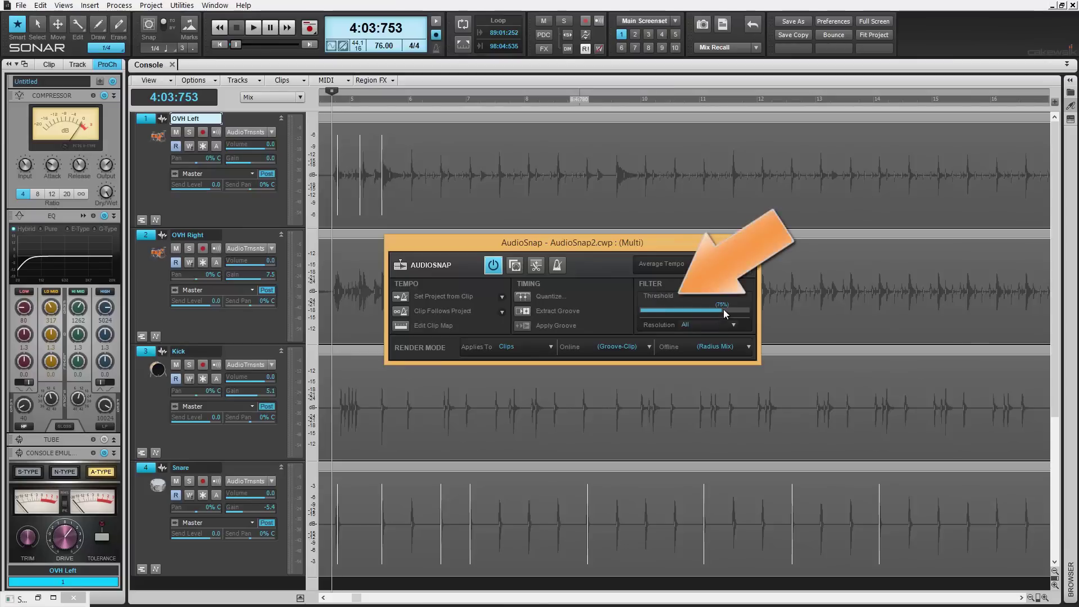
{"action": "scroll", "coordinate": [723, 310], "scroll_direction": "down", "scroll_amount": 5}
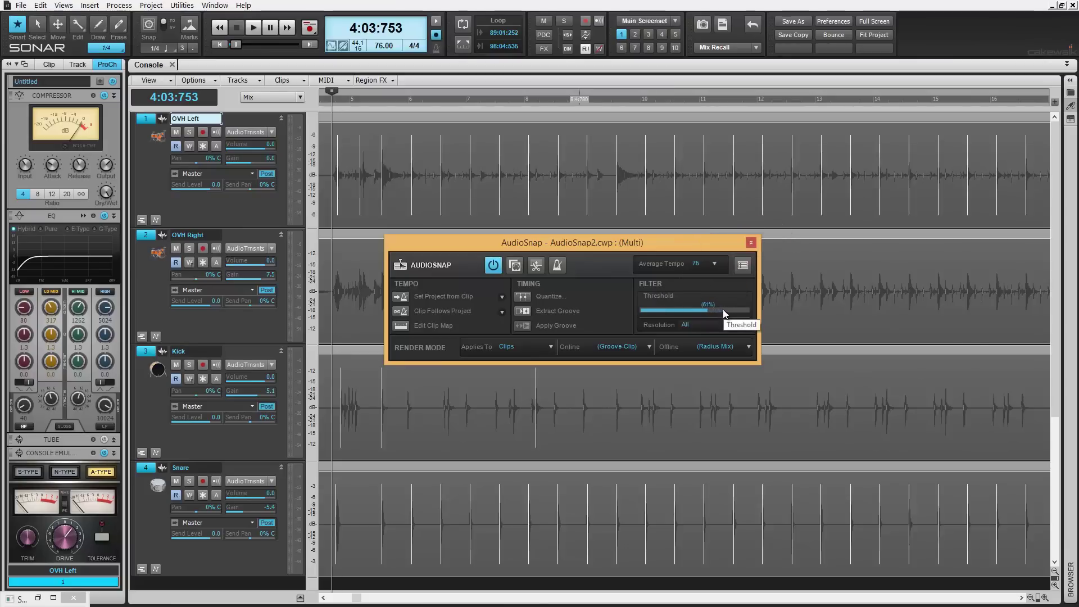
{"action": "scroll", "coordinate": [724, 314], "scroll_direction": "down", "scroll_amount": 2}
{"action": "scroll", "coordinate": [723, 314], "scroll_direction": "down", "scroll_amount": 2}
{"action": "scroll", "coordinate": [724, 314], "scroll_direction": "down", "scroll_amount": 2}
{"action": "scroll", "coordinate": [723, 313], "scroll_direction": "down", "scroll_amount": 2}
{"action": "scroll", "coordinate": [722, 314], "scroll_direction": "down", "scroll_amount": 2}
{"action": "scroll", "coordinate": [722, 314], "scroll_direction": "down", "scroll_amount": 2}
{"action": "scroll", "coordinate": [722, 314], "scroll_direction": "down", "scroll_amount": 2}
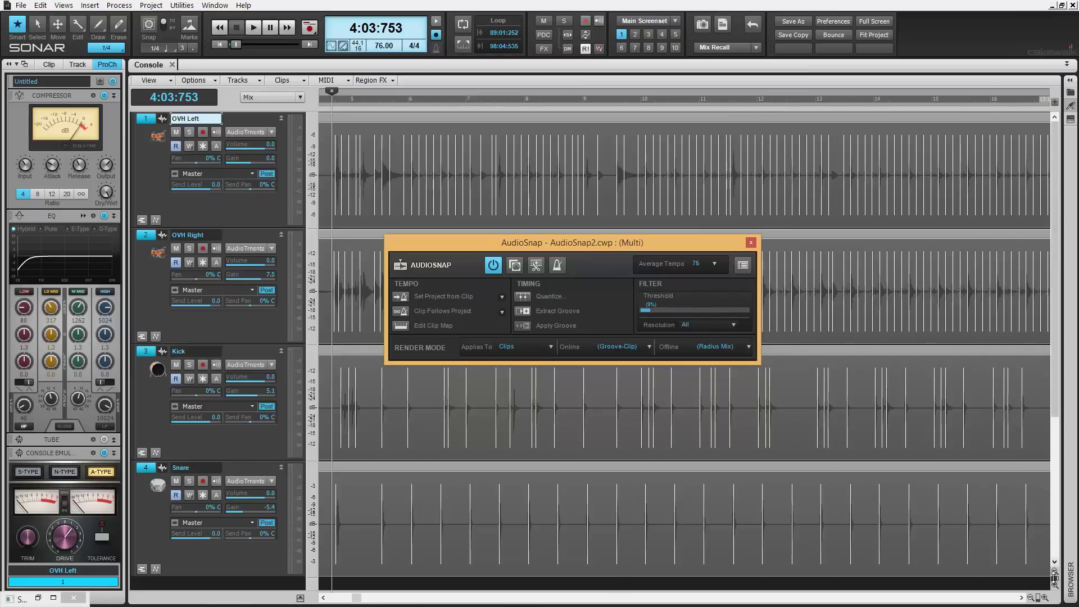
Make the tracks taller and zoom the timeline in twice on the OVH Left waveform
{"action": "left_click", "coordinate": [1057, 588]}
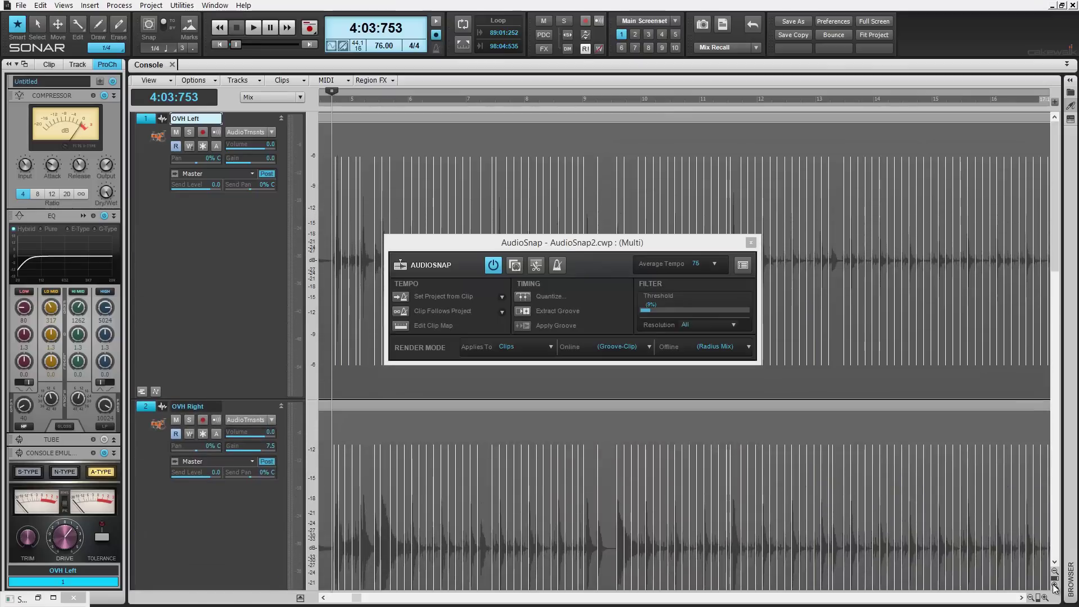
{"action": "left_click", "coordinate": [1043, 593]}
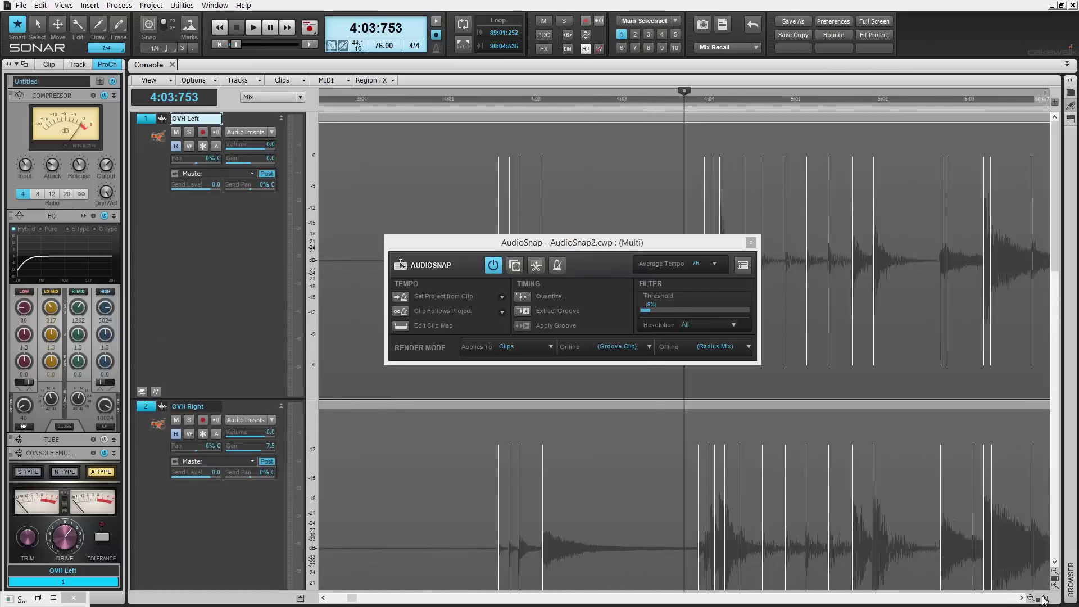
{"action": "left_click", "coordinate": [1044, 593]}
Move the palette lower and check an OVH Left transient marker's options, then select the clip
{"action": "left_click_drag", "start_coordinate": [713, 244], "coordinate": [748, 436]}
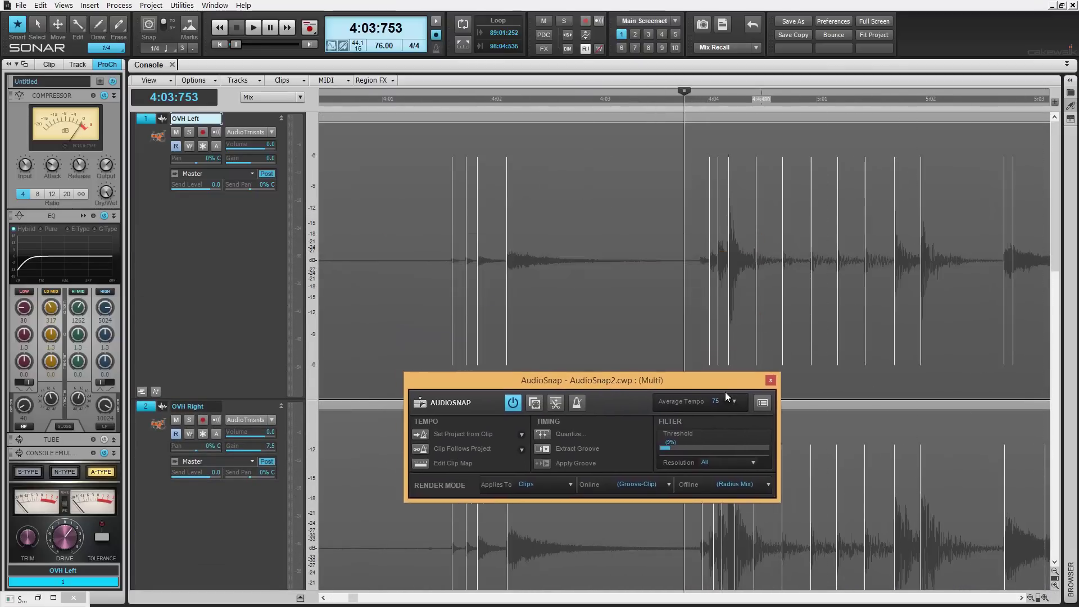
{"action": "right_click", "coordinate": [507, 200]}
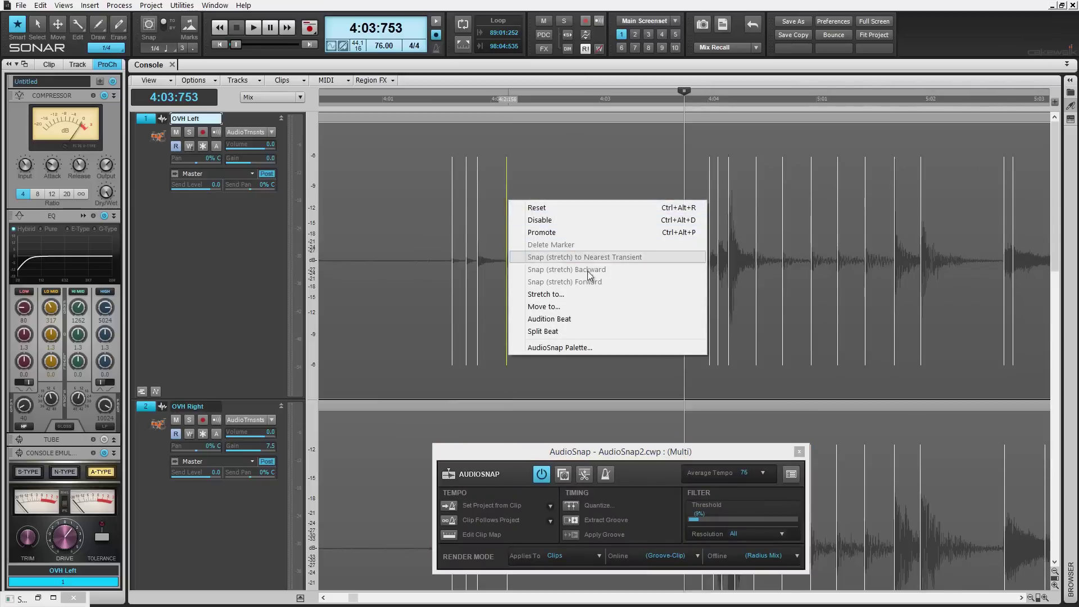
{"action": "left_click", "coordinate": [518, 176]}
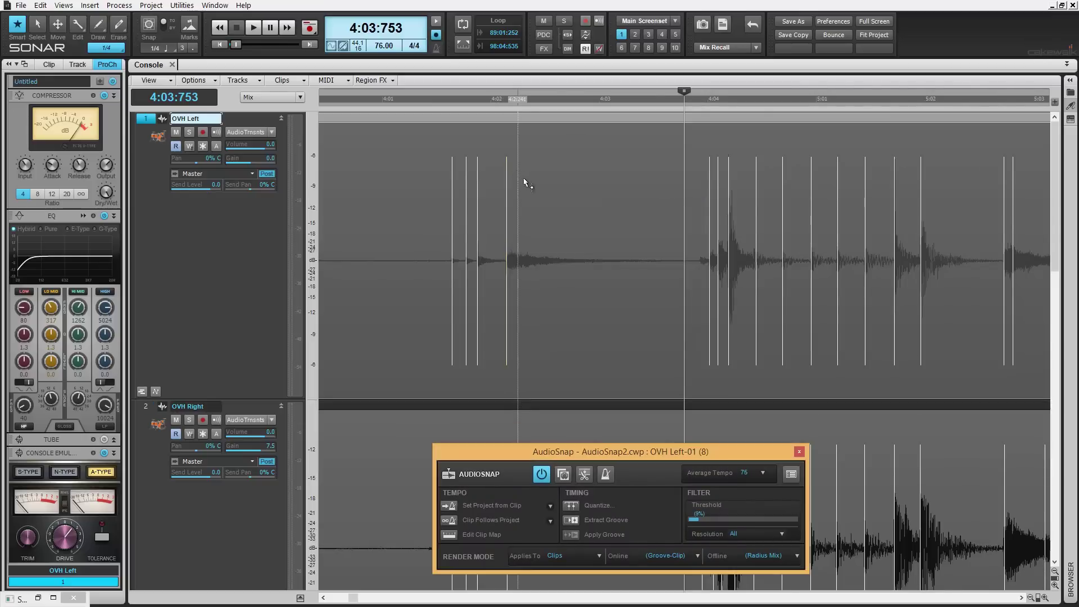
Drag OVH Left transient marker 9 later, nudge it slightly back, and raise the palette
{"action": "left_click_drag", "start_coordinate": [507, 189], "coordinate": [535, 187]}
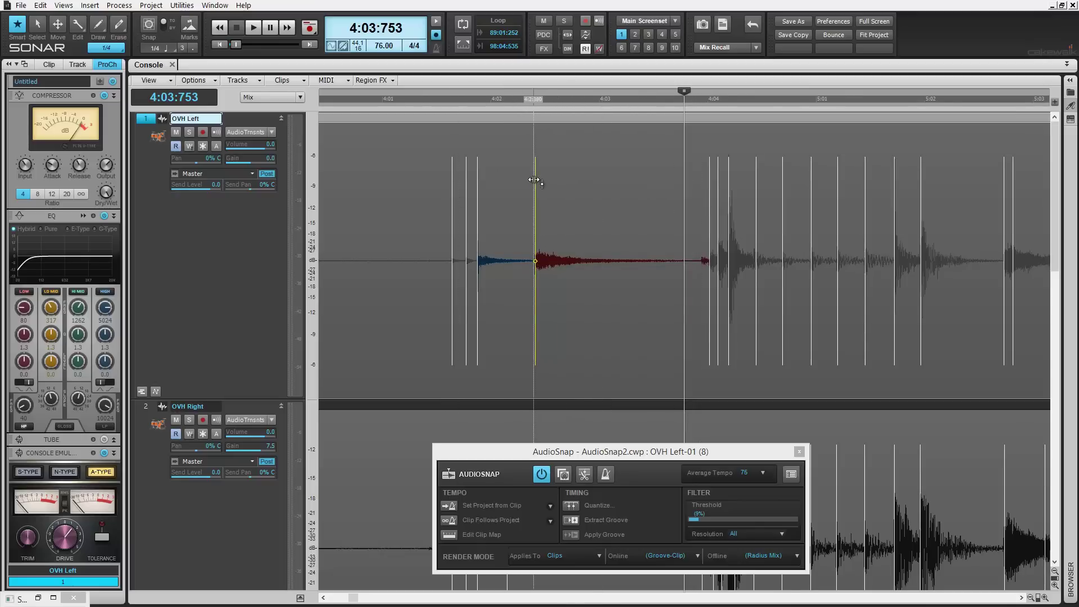
{"action": "left_click_drag", "start_coordinate": [534, 179], "coordinate": [521, 185]}
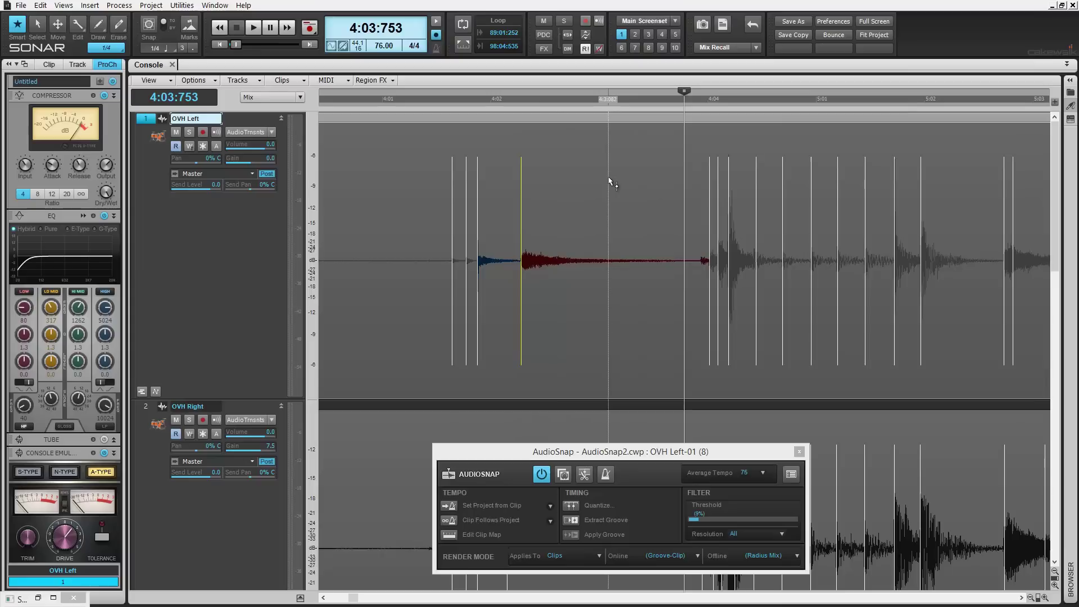
{"action": "left_click_drag", "start_coordinate": [599, 448], "coordinate": [570, 390]}
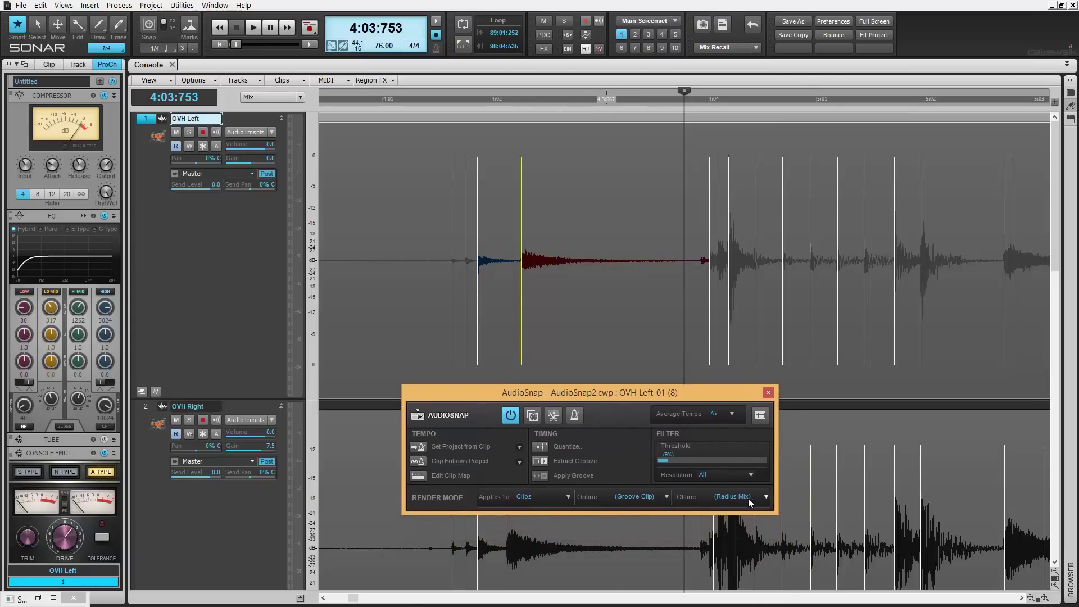
{"action": "left_click", "coordinate": [767, 497]}
{"action": "left_click", "coordinate": [768, 497]}
{"action": "mouse_move", "coordinate": [685, 393]}
{"action": "left_mouse_down"}
{"action": "mouse_move", "coordinate": [673, 358]}
{"action": "mouse_move", "coordinate": [673, 272]}
{"action": "left_mouse_up"}
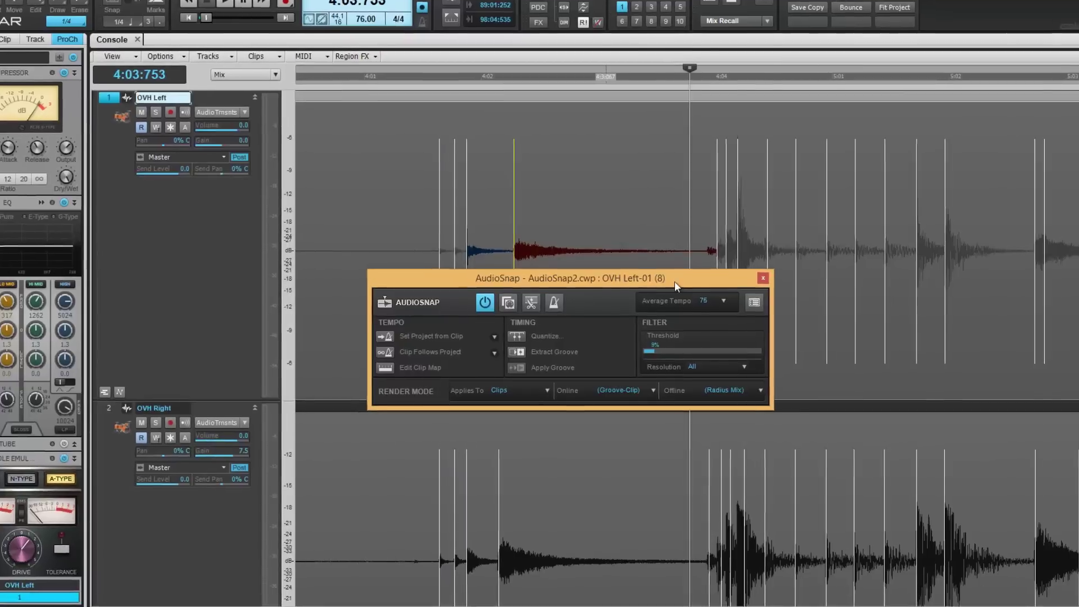